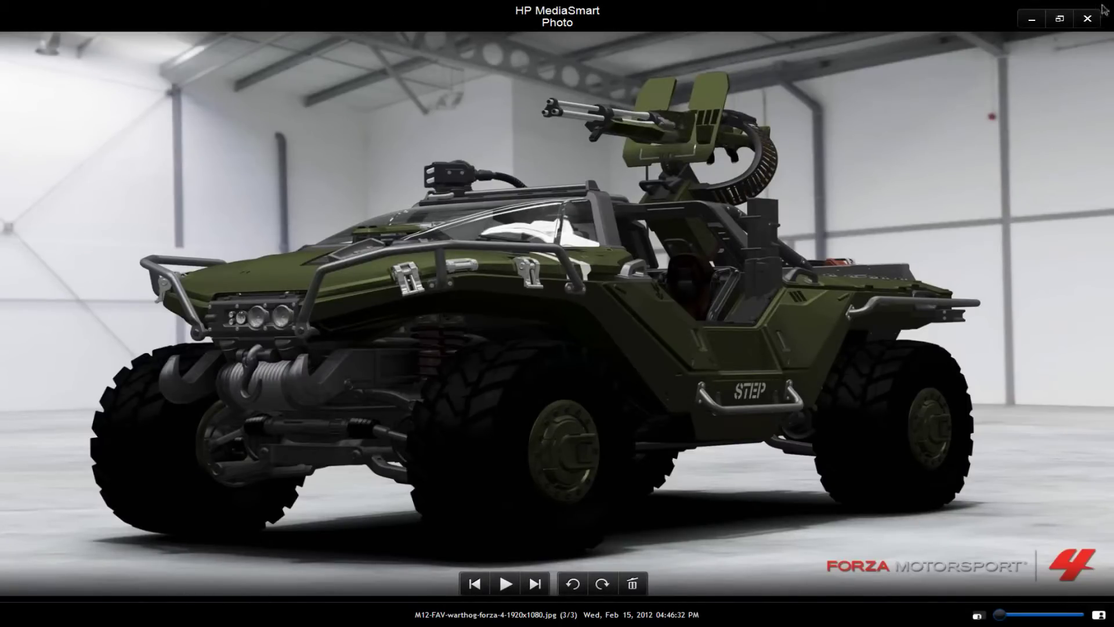
Close the HP MediaSmart Photo viewer showing the warthog image.
click(1088, 18)
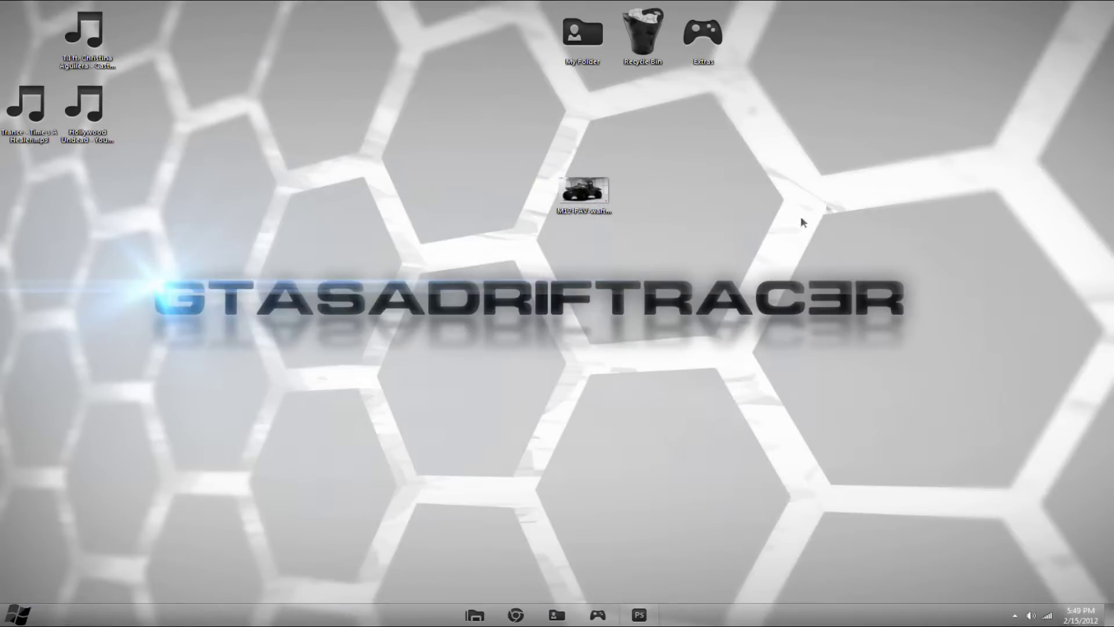
Bring the Photoshop window with the warthog image back to the front.
click(639, 614)
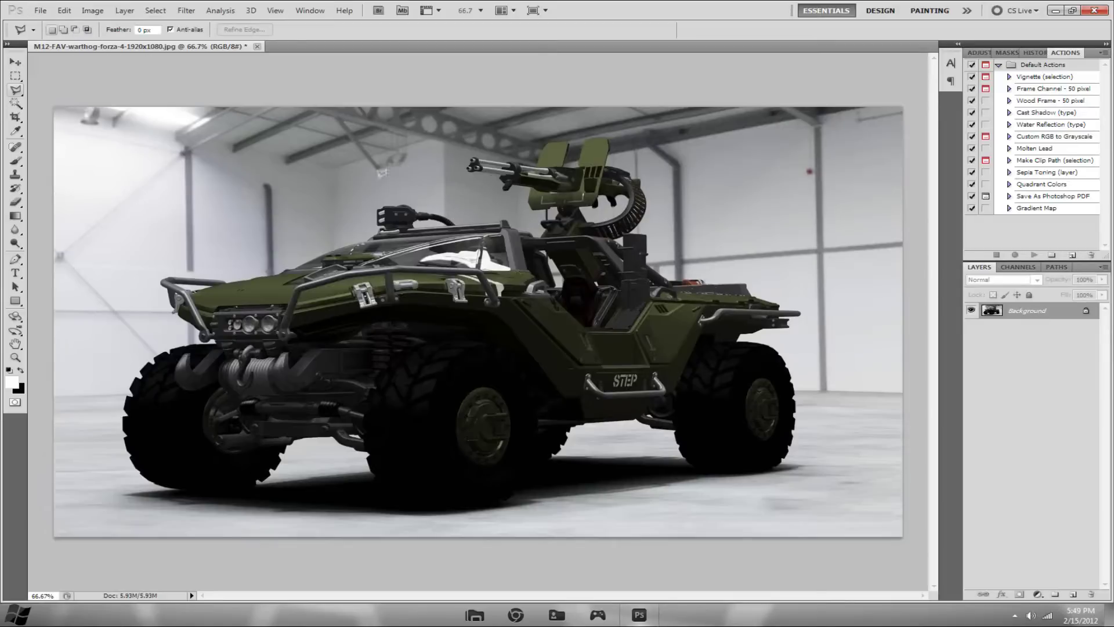
Convert the Background into Layer 0 and add an empty Layer 1 above it.
double_click(1018, 313)
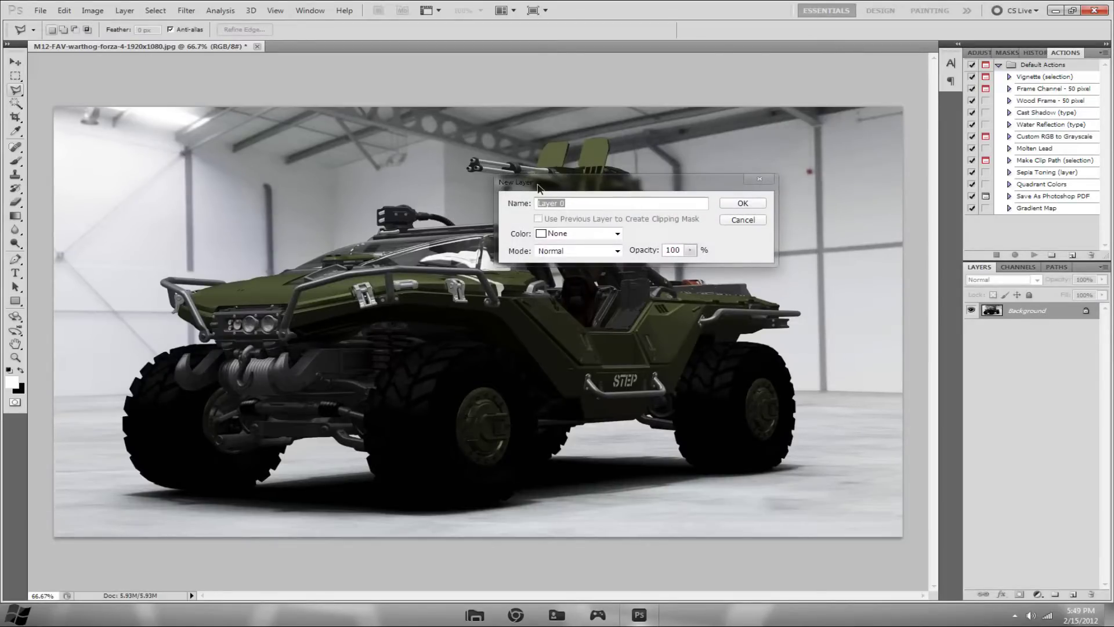
drag(538, 187, 456, 196)
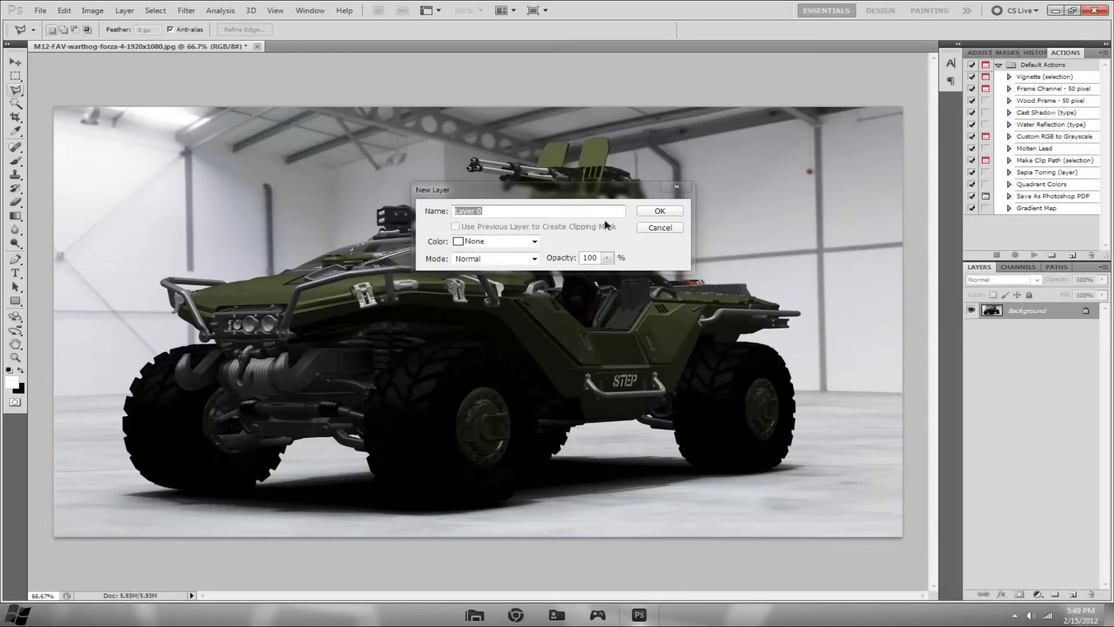
click(641, 213)
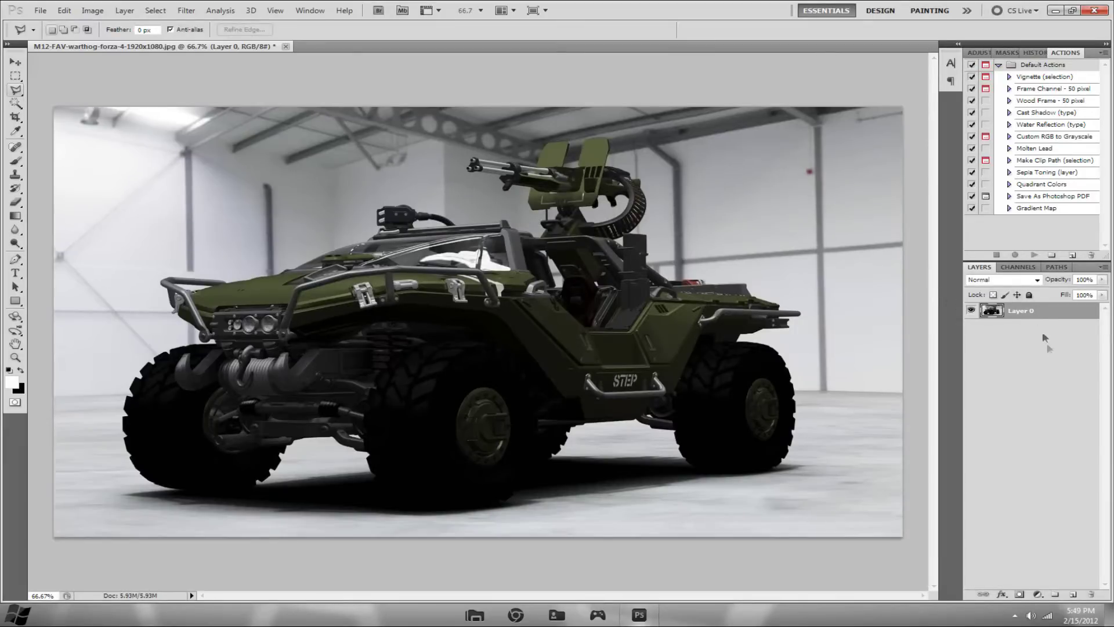
click(1071, 595)
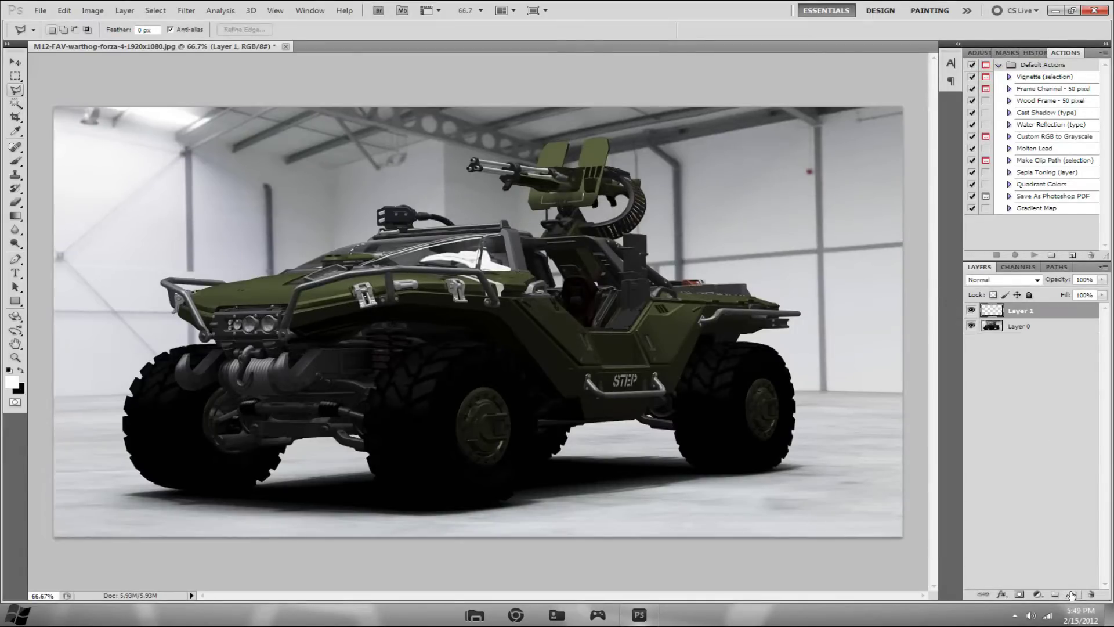
Set up a large 600-pixel brush with black as the foreground colour.
click(18, 164)
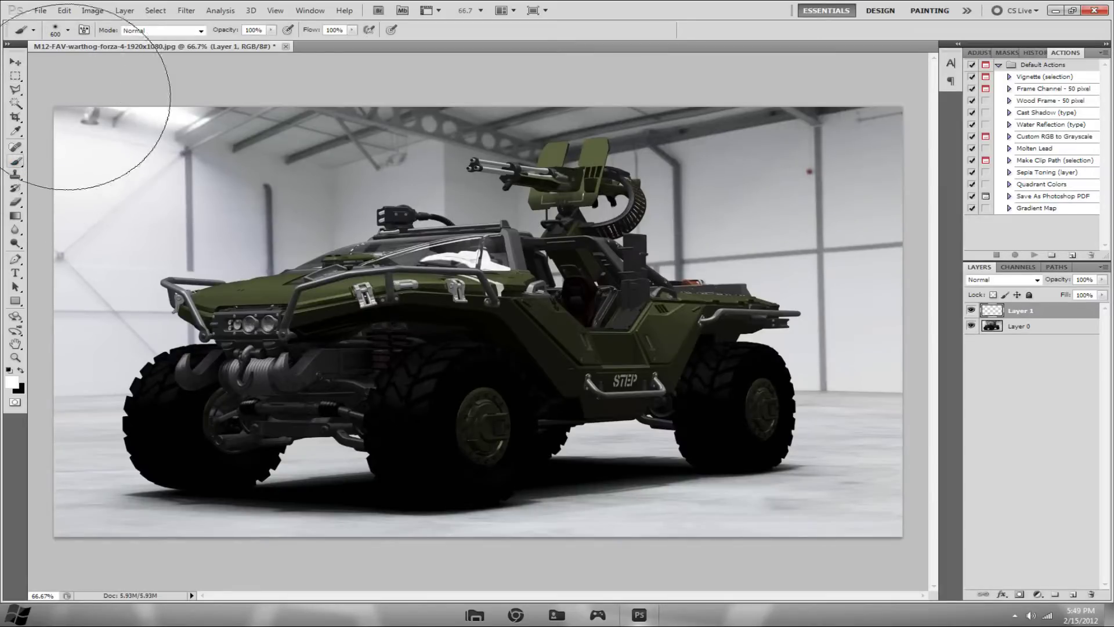
click(67, 30)
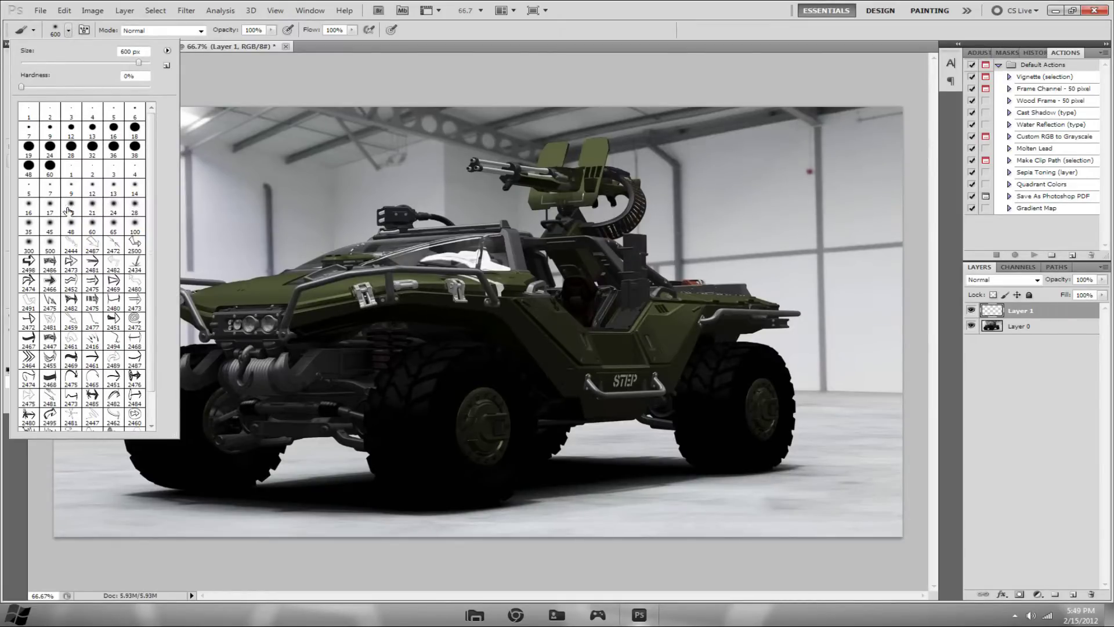
click(135, 228)
click(67, 31)
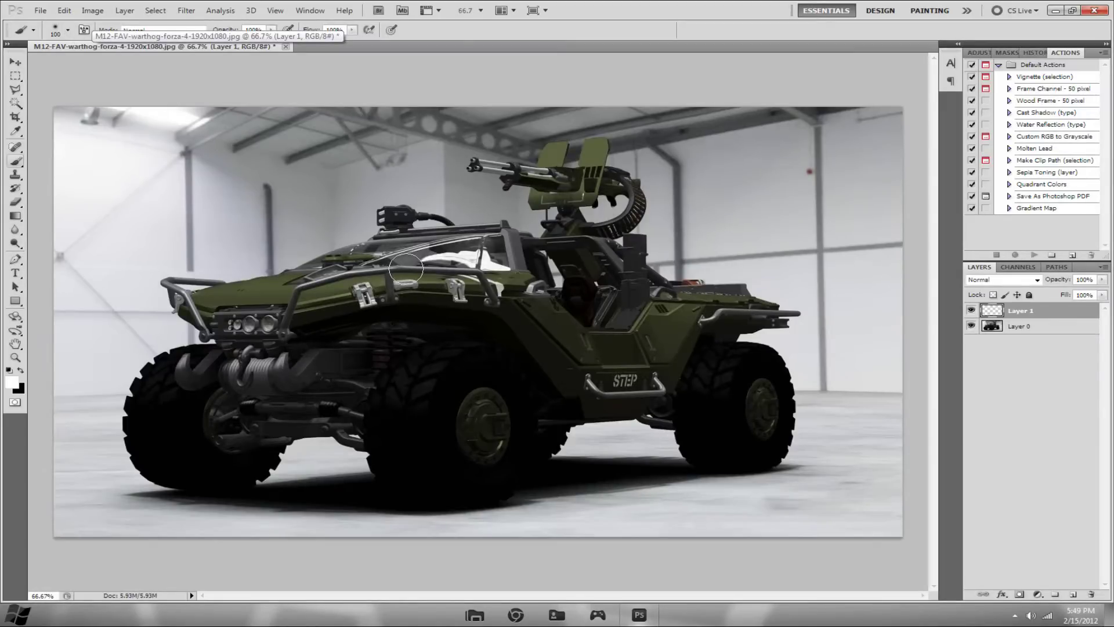
key(bracketright)
key(bracketright)
key(bracketright)
key(bracketright)
key(bracketright)
key(bracketright)
key(bracketright)
key(bracketright)
key(bracketright)
key(bracketright)
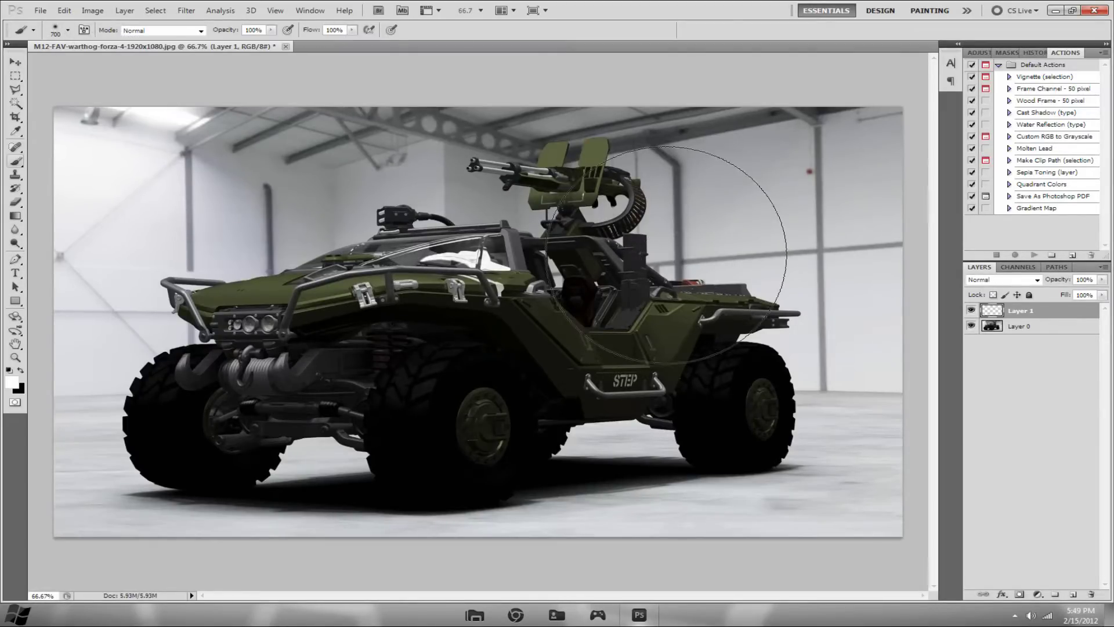
click(20, 371)
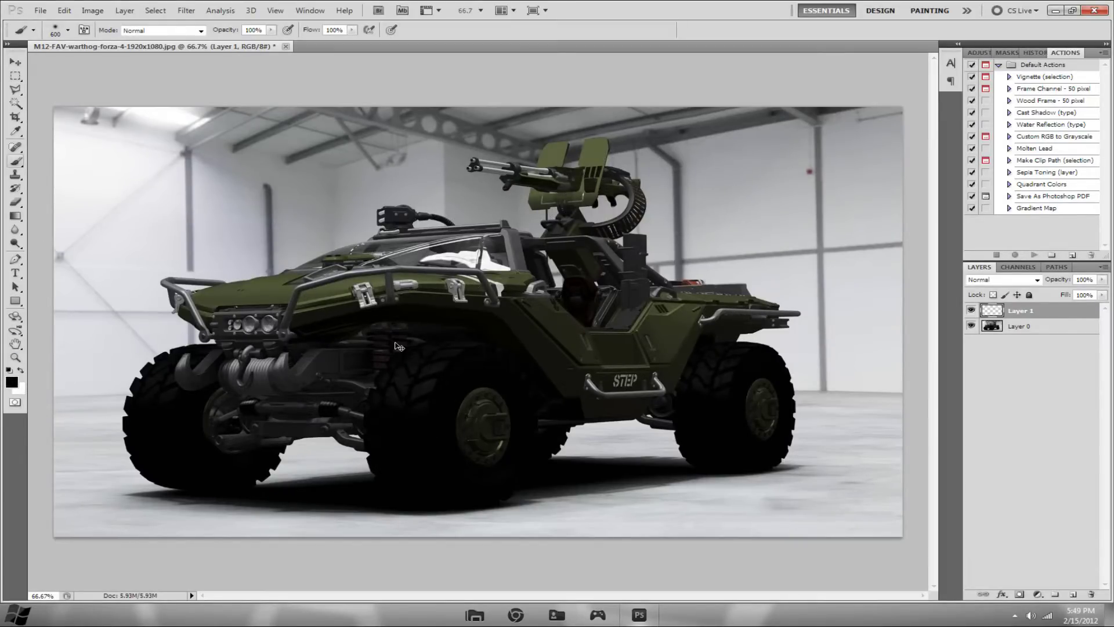
key(ctrl+minus)
key(ctrl+minus)
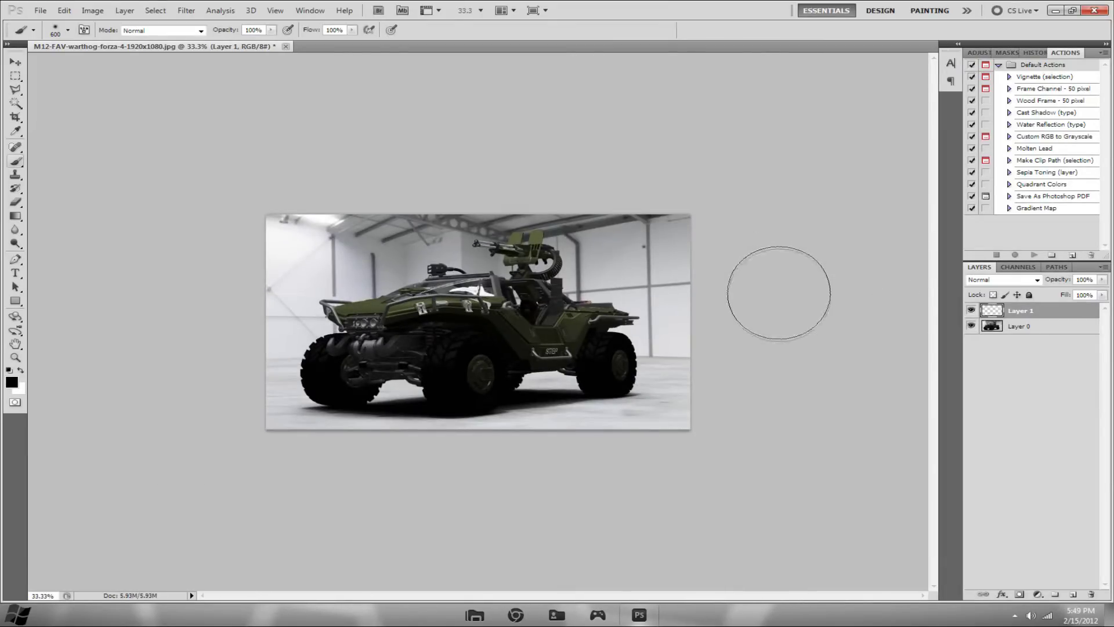
Paint soft black over the top-right corner and left edge of the photo on Layer 1.
drag(747, 255, 699, 203)
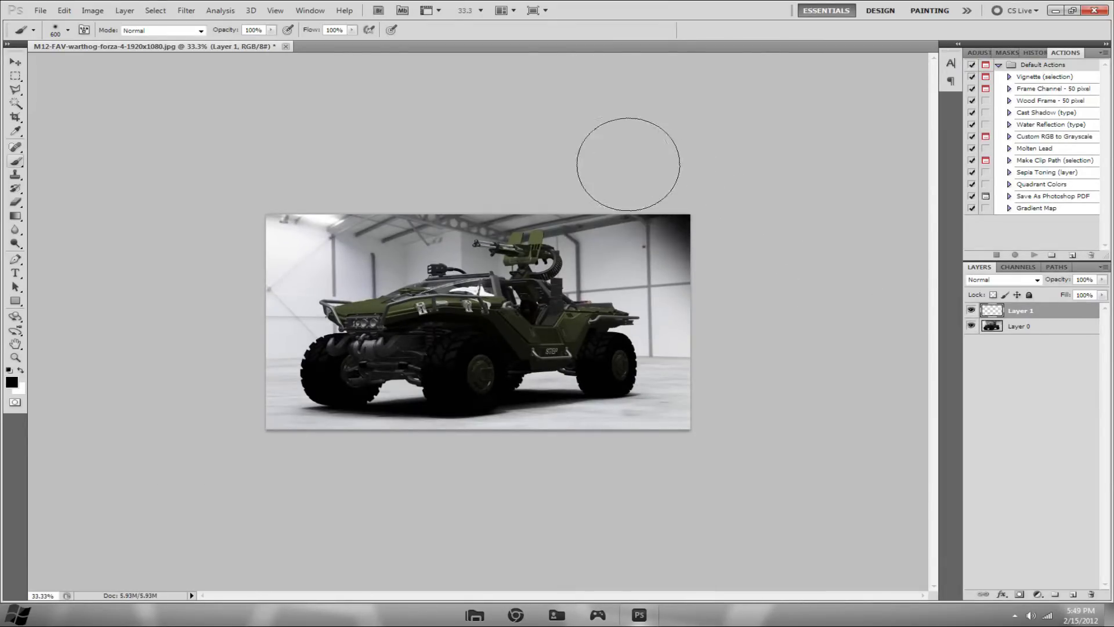
mouse_move(321, 174)
mouse_down()
mouse_move(249, 201)
mouse_move(224, 273)
mouse_move(237, 348)
mouse_move(265, 445)
mouse_move(395, 510)
mouse_move(692, 470)
mouse_move(767, 380)
mouse_move(796, 304)
mouse_move(746, 378)
mouse_move(764, 186)
mouse_move(734, 166)
mouse_move(586, 137)
mouse_move(451, 168)
mouse_move(286, 162)
mouse_move(215, 186)
mouse_move(205, 423)
mouse_move(258, 482)
mouse_move(765, 486)
mouse_up()
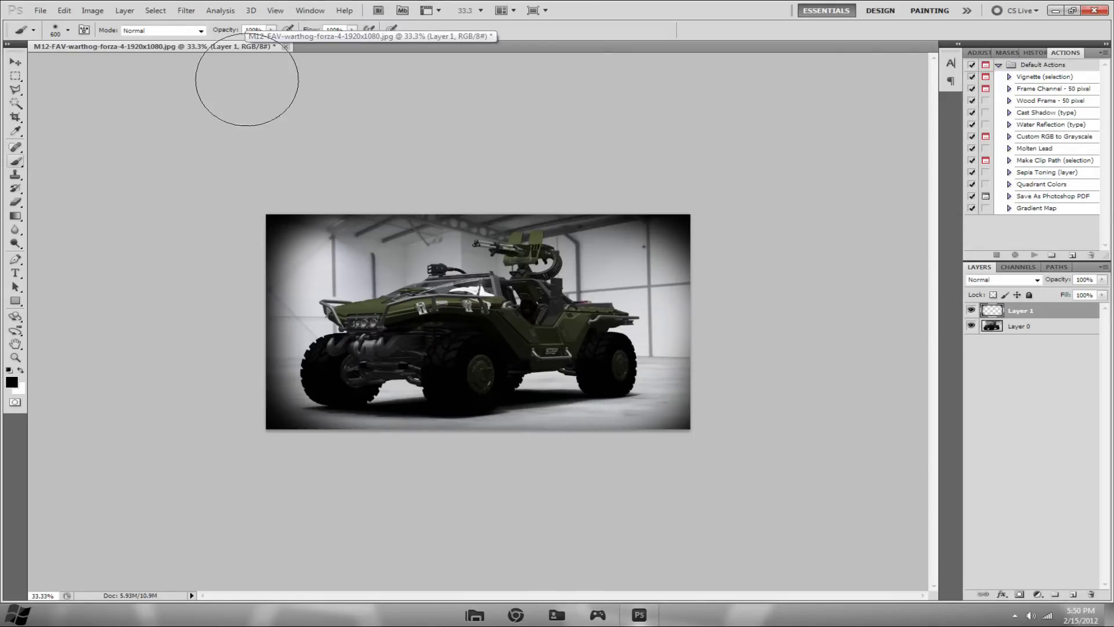
click(186, 11)
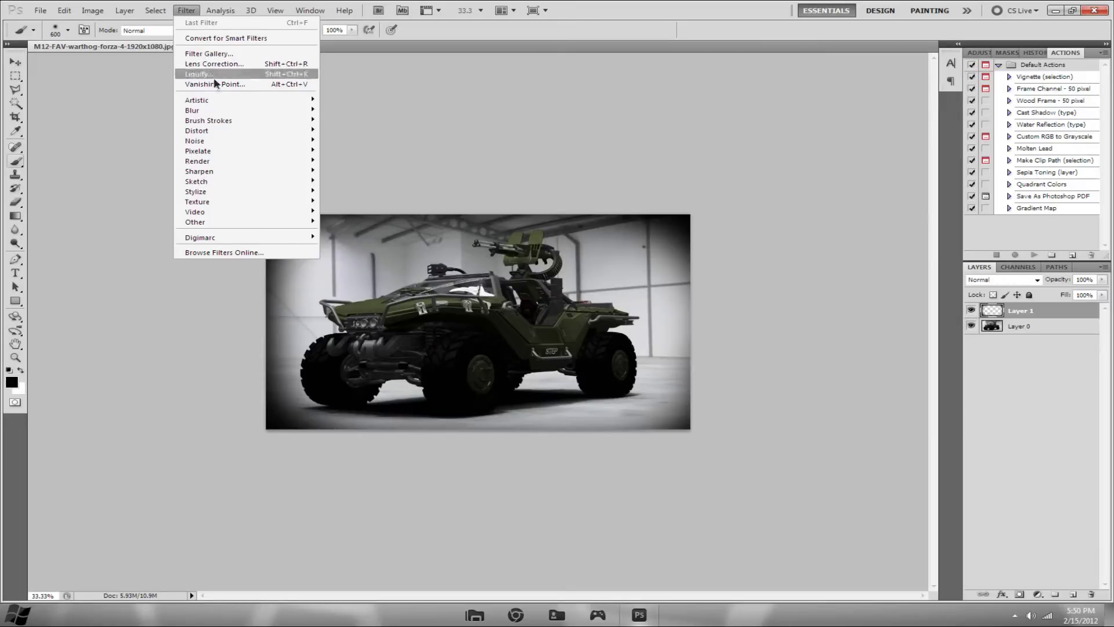
Apply a Gaussian Blur of about 119 pixels to Layer 1's black edge paint.
mouse_move(229, 112)
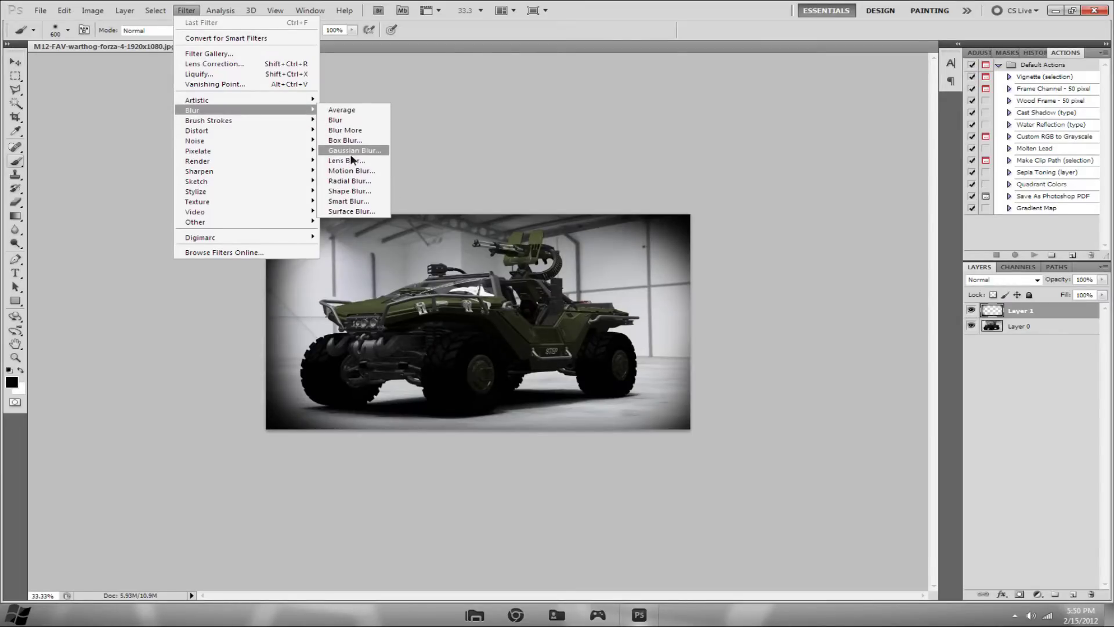
click(351, 153)
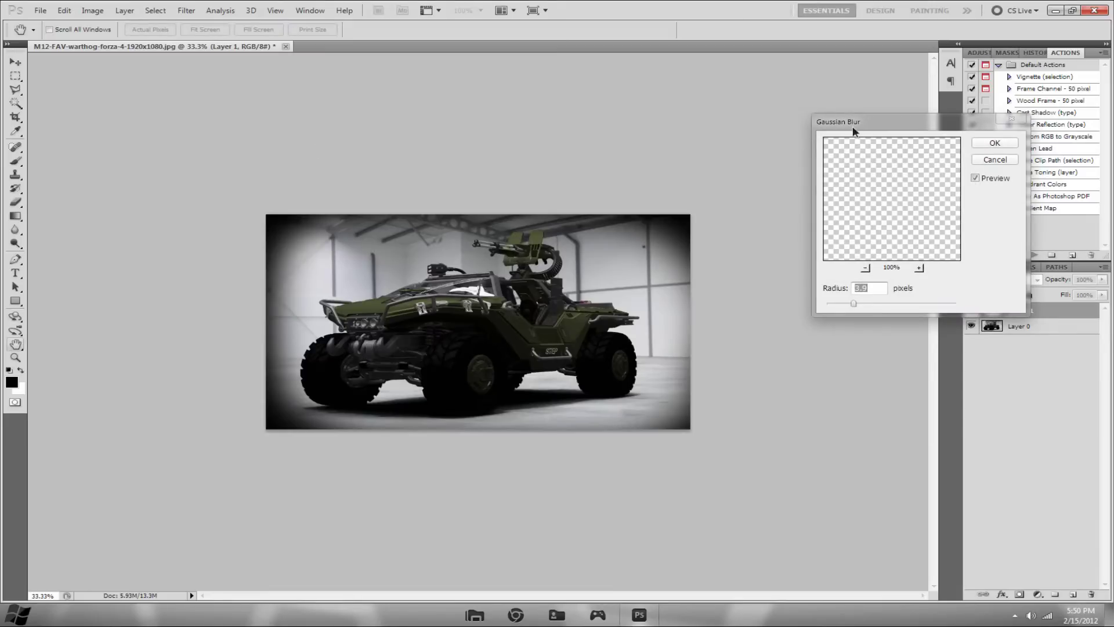
drag(853, 121, 629, 136)
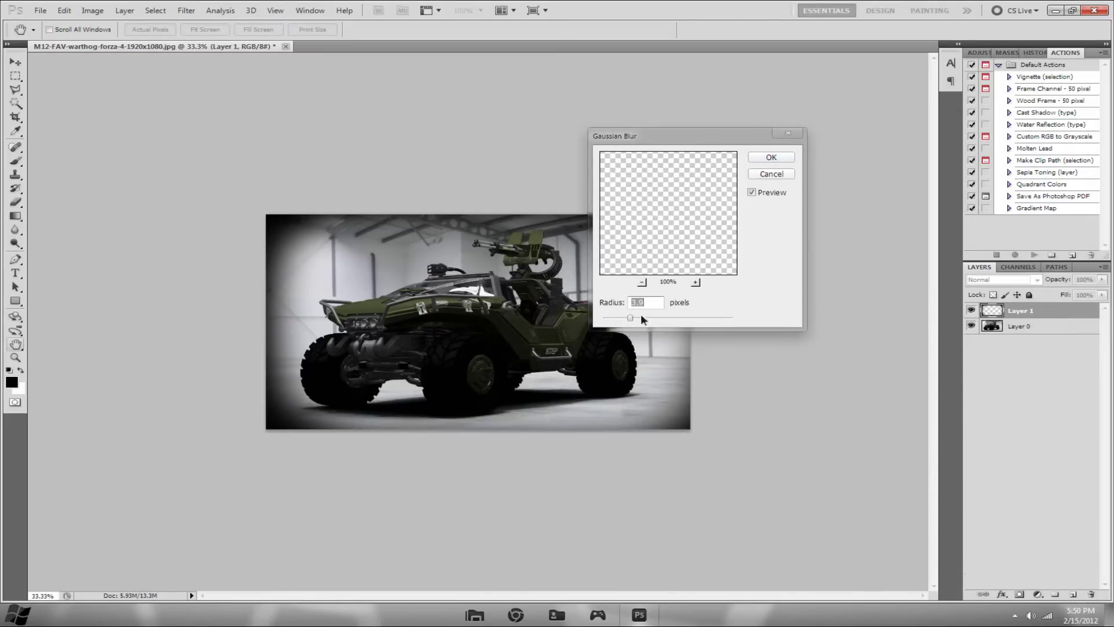
drag(643, 319, 741, 315)
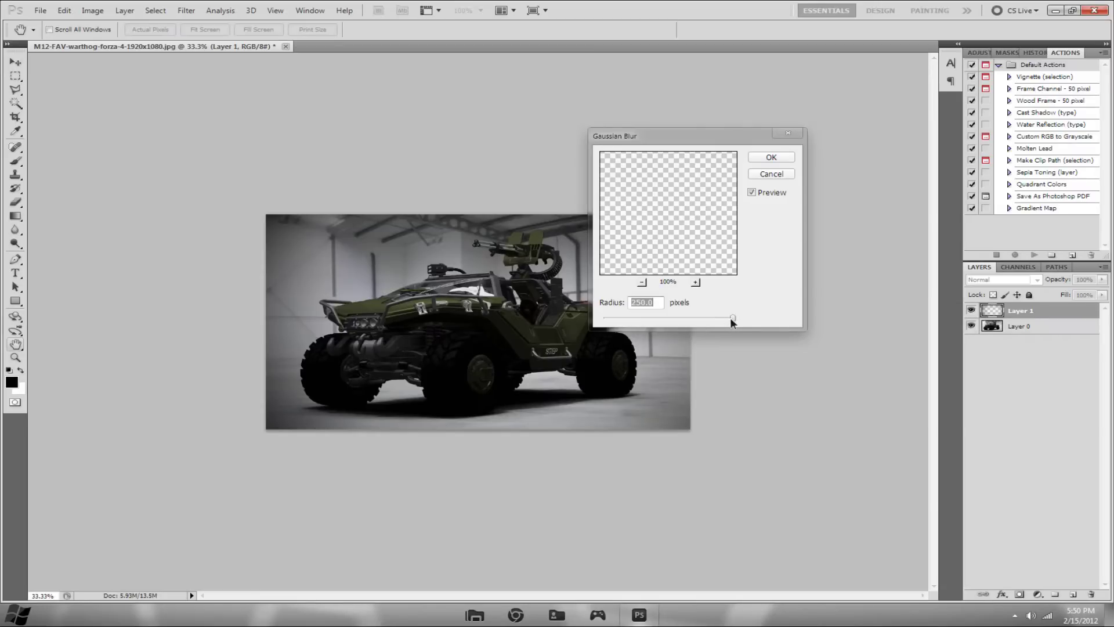
drag(732, 318, 722, 318)
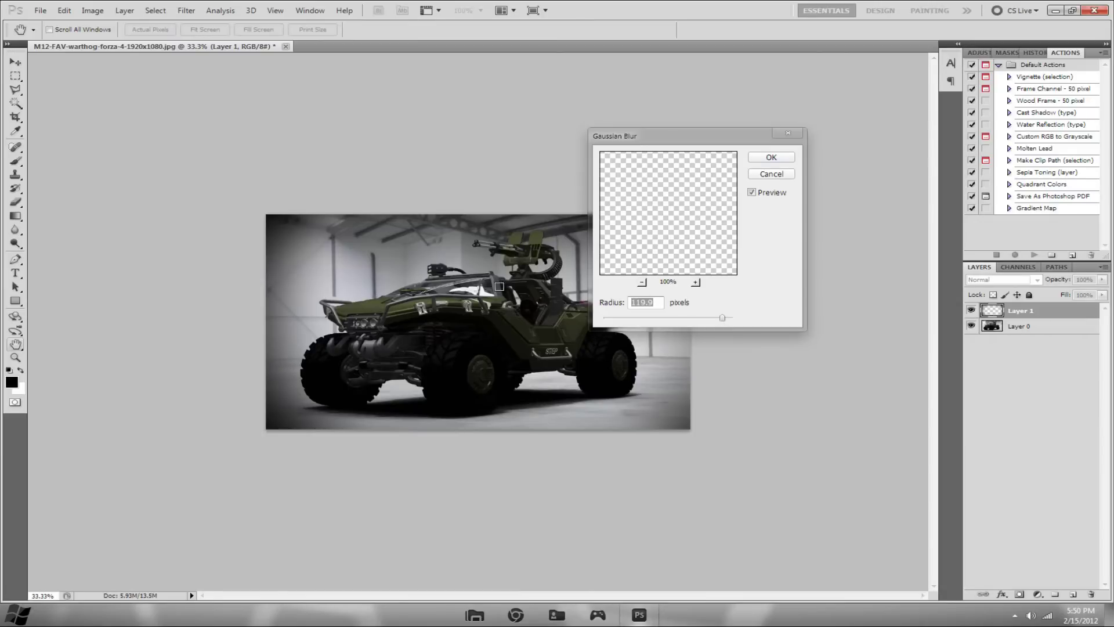
click(750, 155)
key(b)
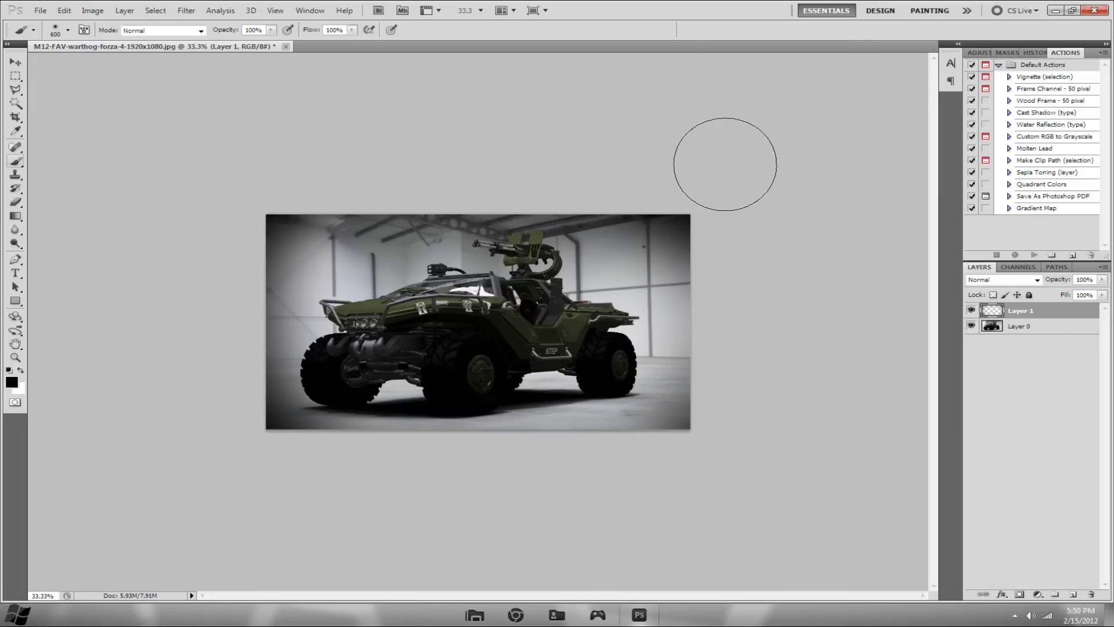
Lower Layer 1's opacity to 45% and zoom in on the photo.
mouse_move(1055, 282)
mouse_down()
mouse_move(1026, 282)
mouse_move(1056, 284)
mouse_up()
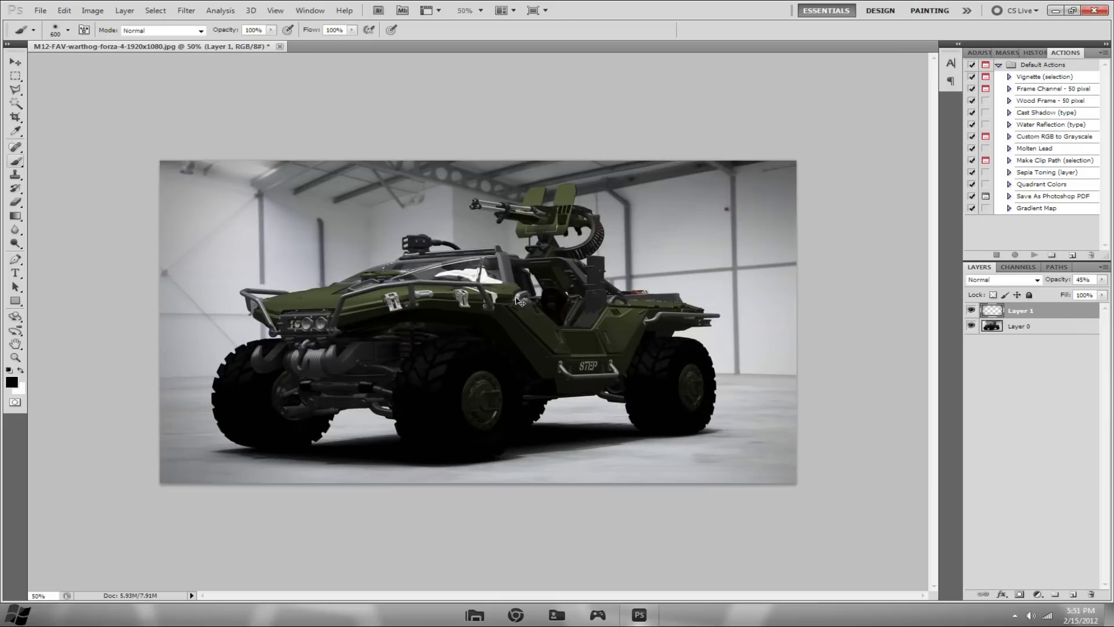
key(ctrl+plus)
key(ctrl+plus)
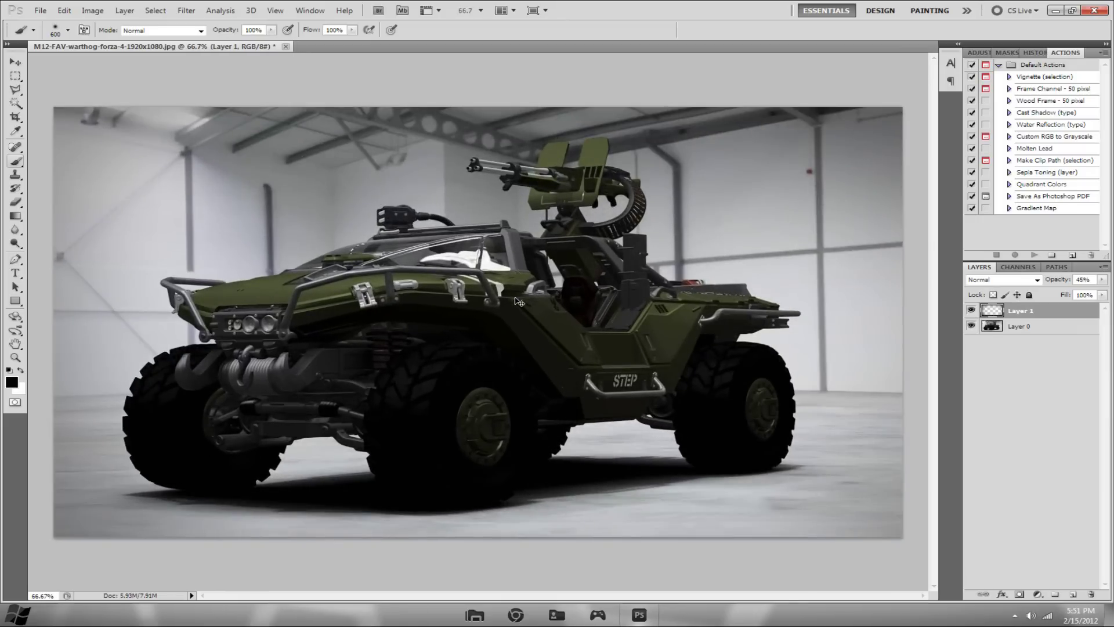